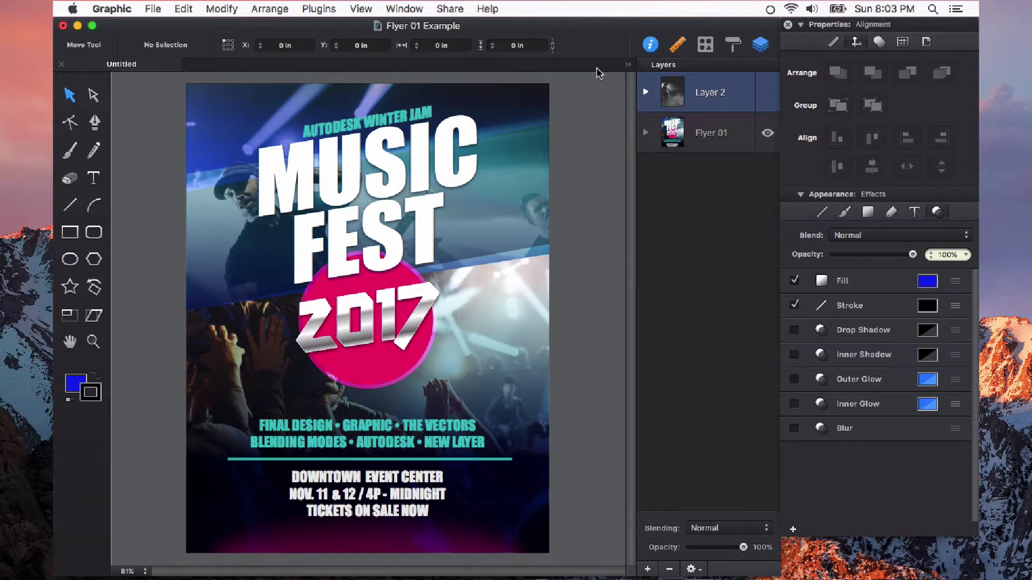
# - Keep the flyer's blend mode at Normal and make Flyer 01 the active layer
pyautogui.click(901, 235)
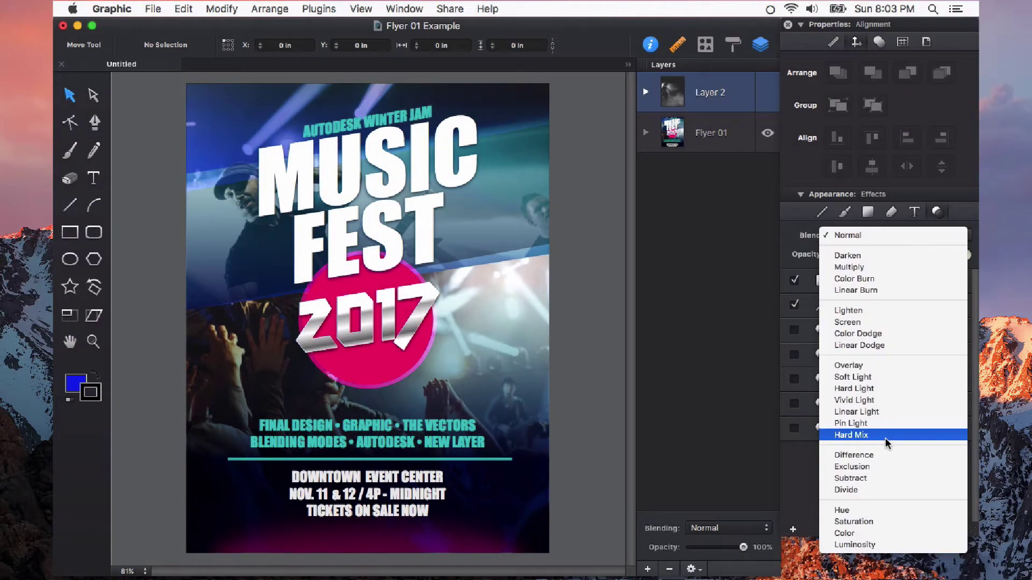
pyautogui.click(708, 143)
pyautogui.click(707, 143)
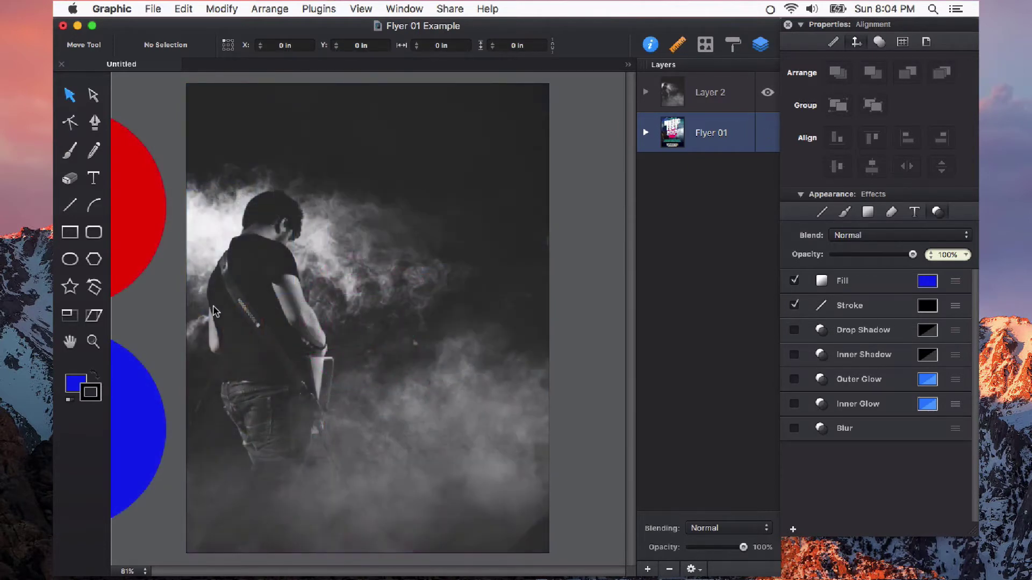
# - Make Layer 2 active and move the red circle onto the photo beside the guitarist
pyautogui.moveTo(155, 219); pyautogui.dragTo(432, 264)
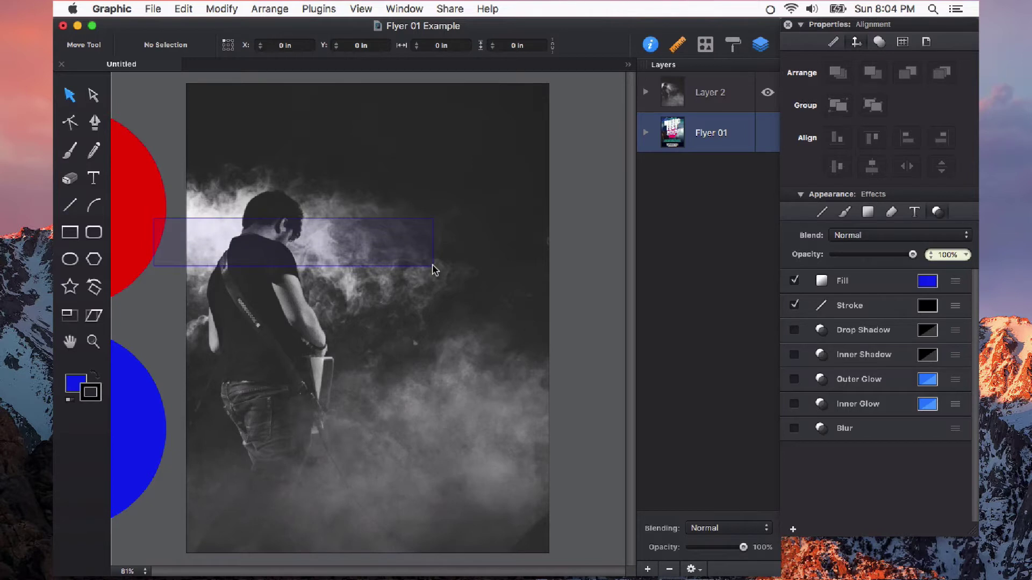
pyautogui.click(732, 99)
pyautogui.click(143, 211)
pyautogui.moveTo(148, 215); pyautogui.dragTo(444, 324)
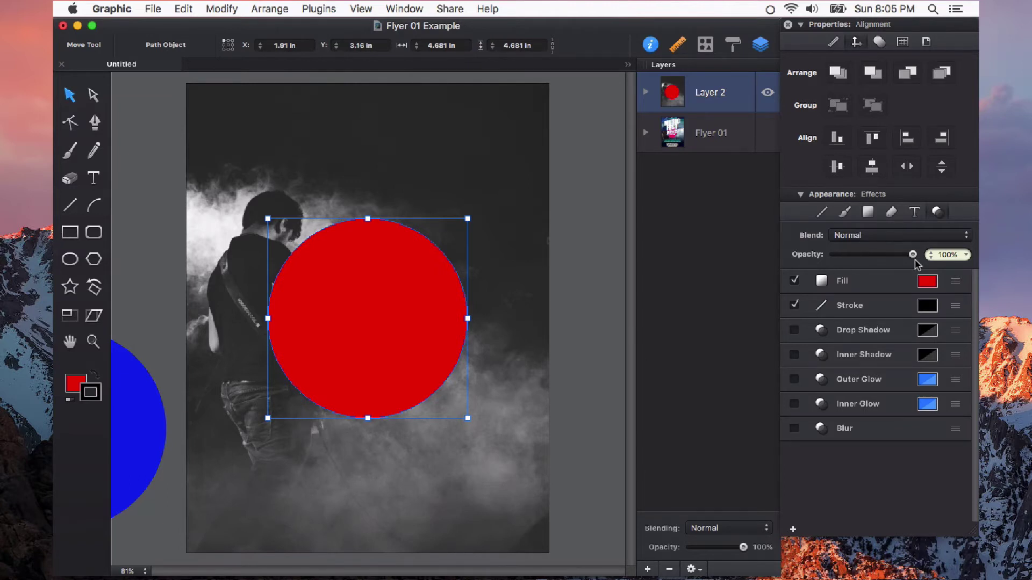
pyautogui.click(572, 341)
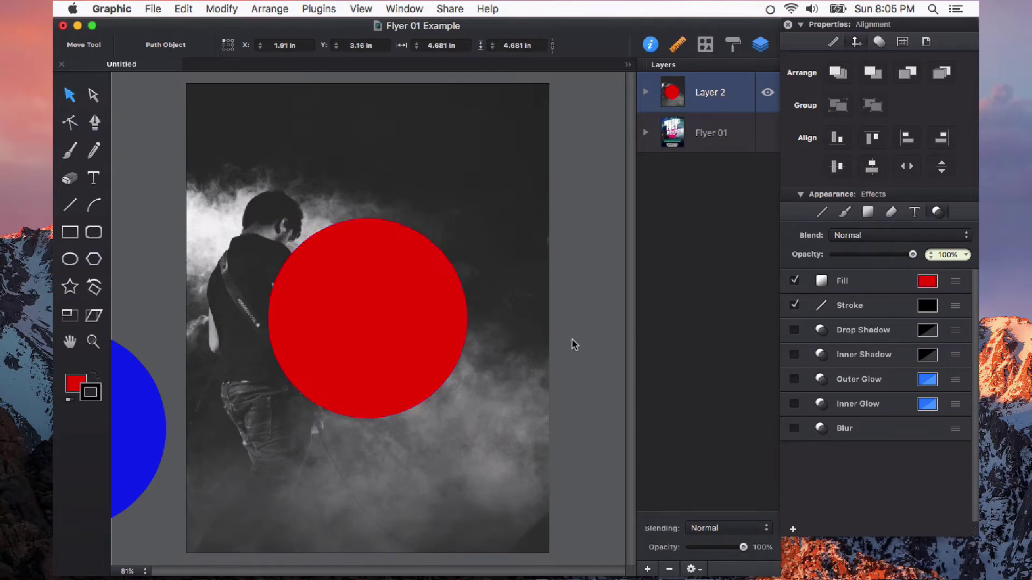
pyautogui.click(441, 344)
# - Blend the red circle in Darken mode, undoing and redoing it to compare
pyautogui.click(876, 235)
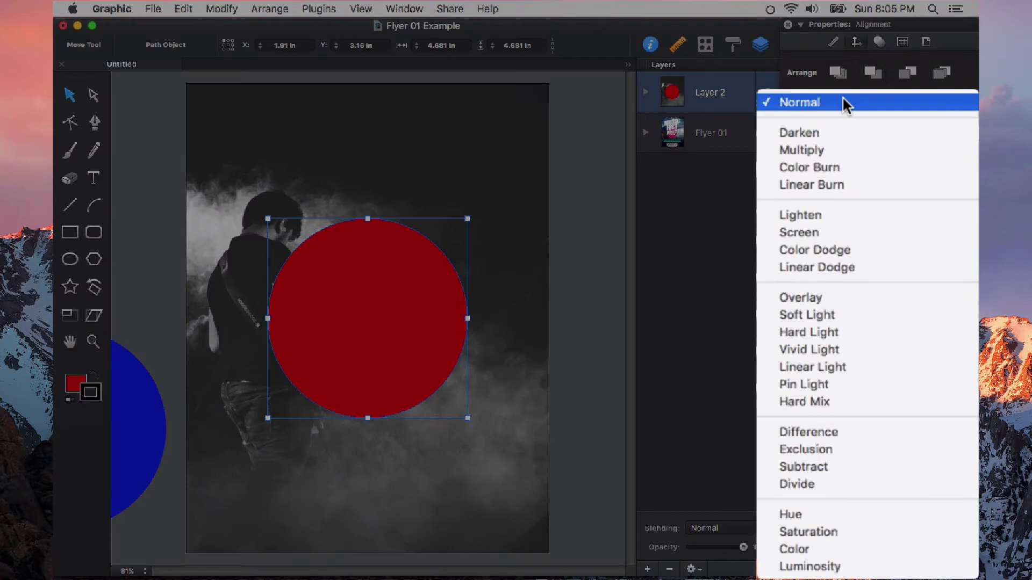
pyautogui.click(860, 252)
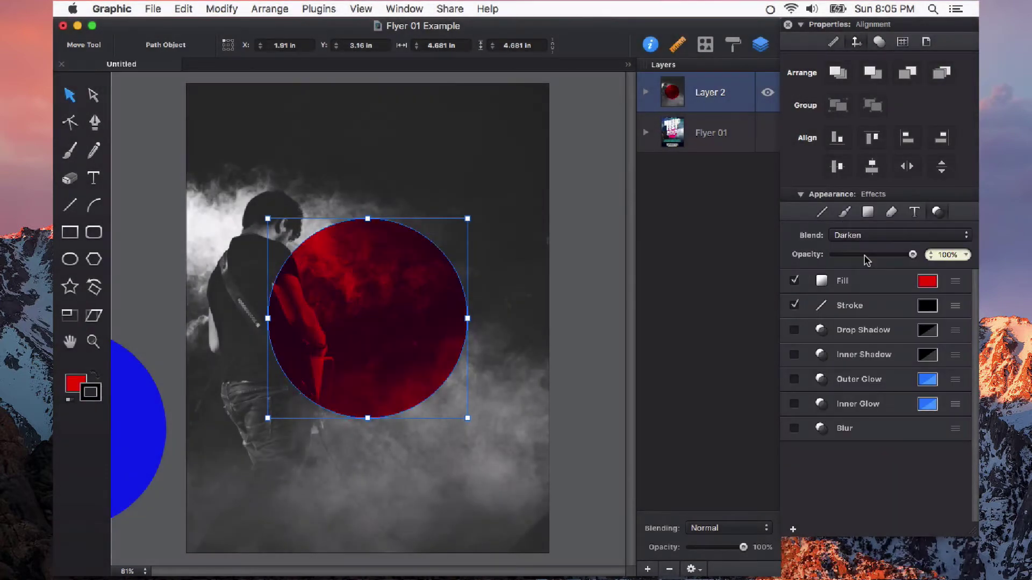
pyautogui.press('super+z')
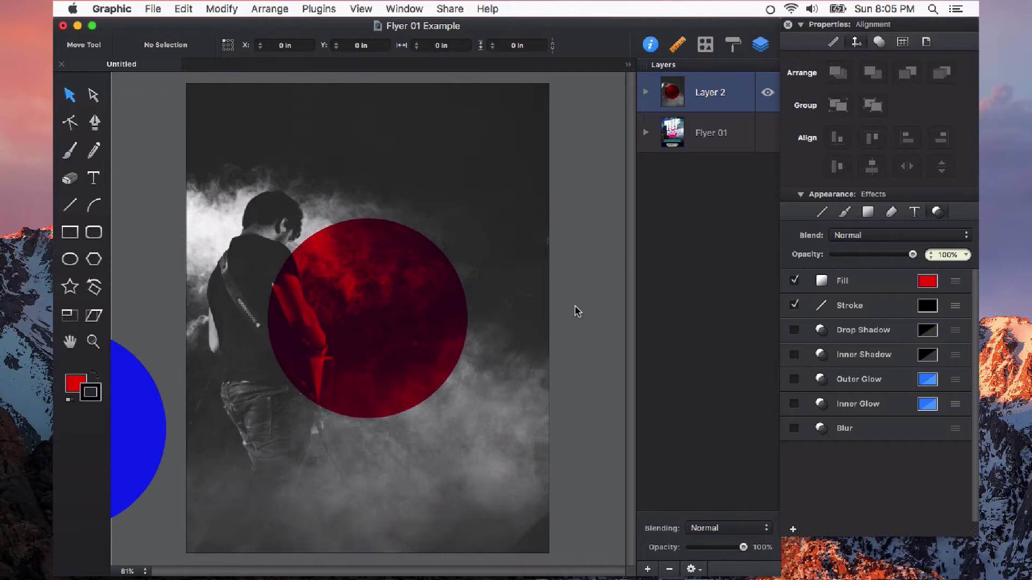
pyautogui.press('super+shift+z')
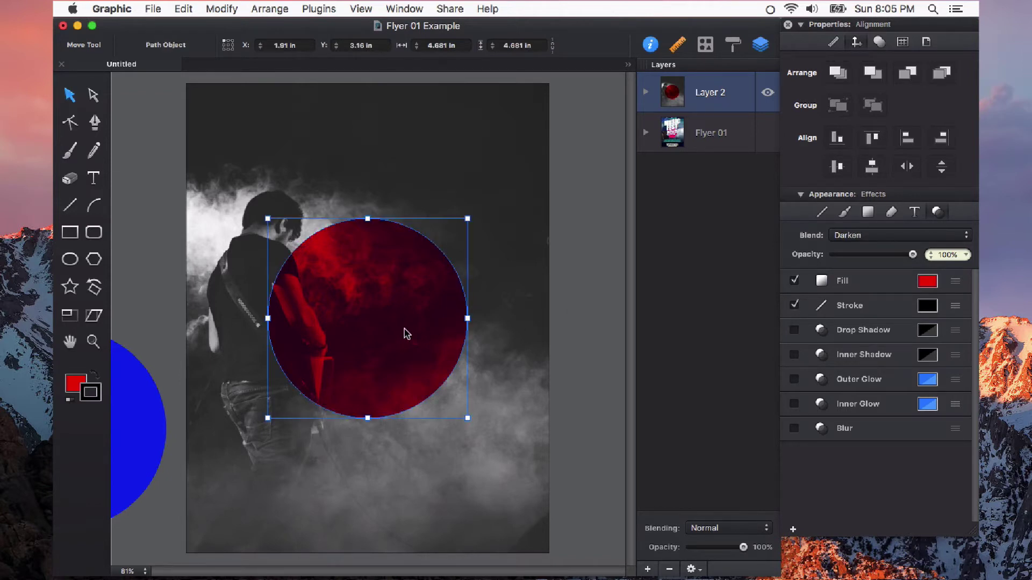
# - Try Multiply and Color Burn on the red circle, settling on Linear Burn
pyautogui.click(910, 236)
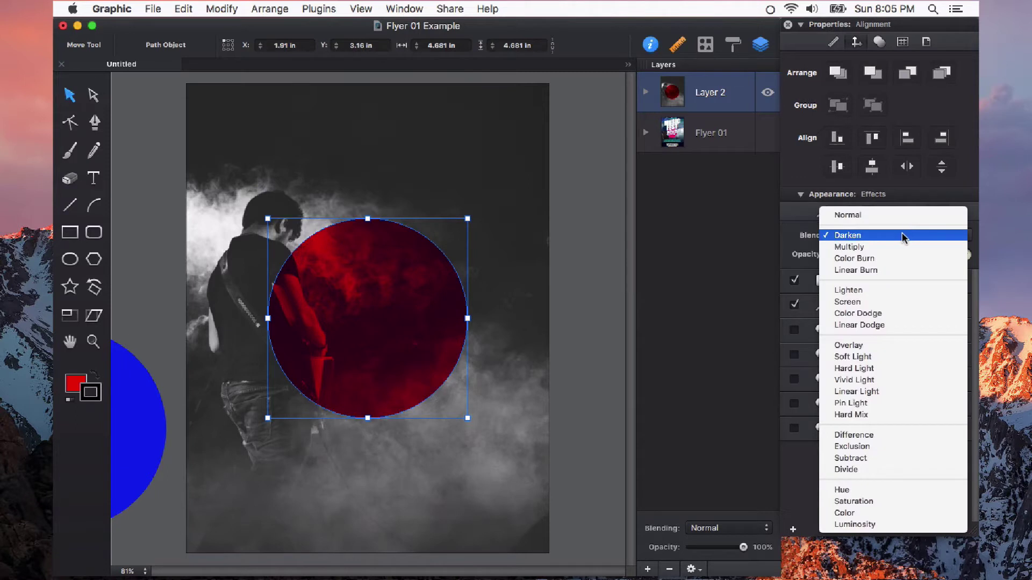
pyautogui.click(872, 247)
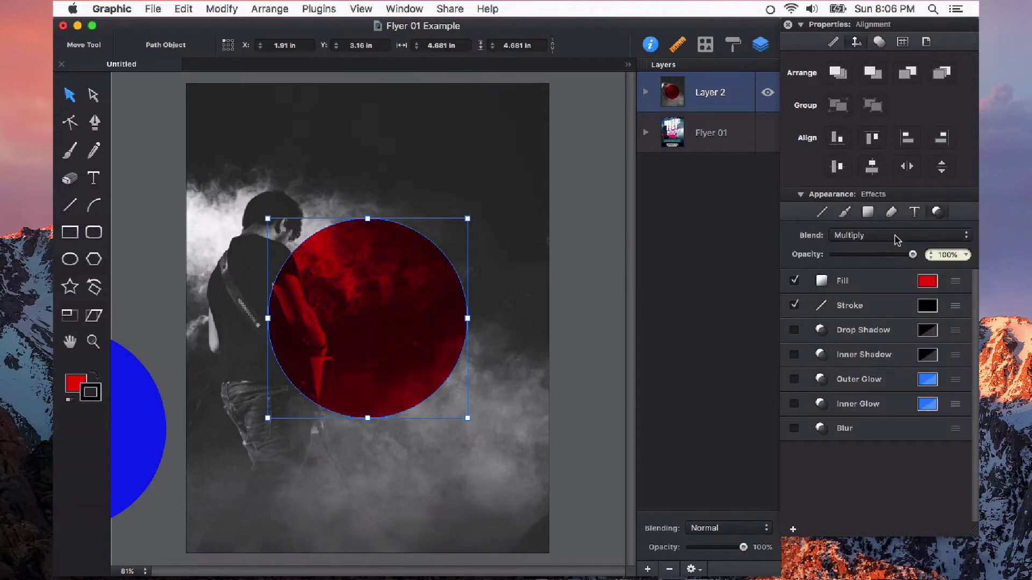
pyautogui.click(894, 234)
pyautogui.click(877, 249)
pyautogui.click(887, 238)
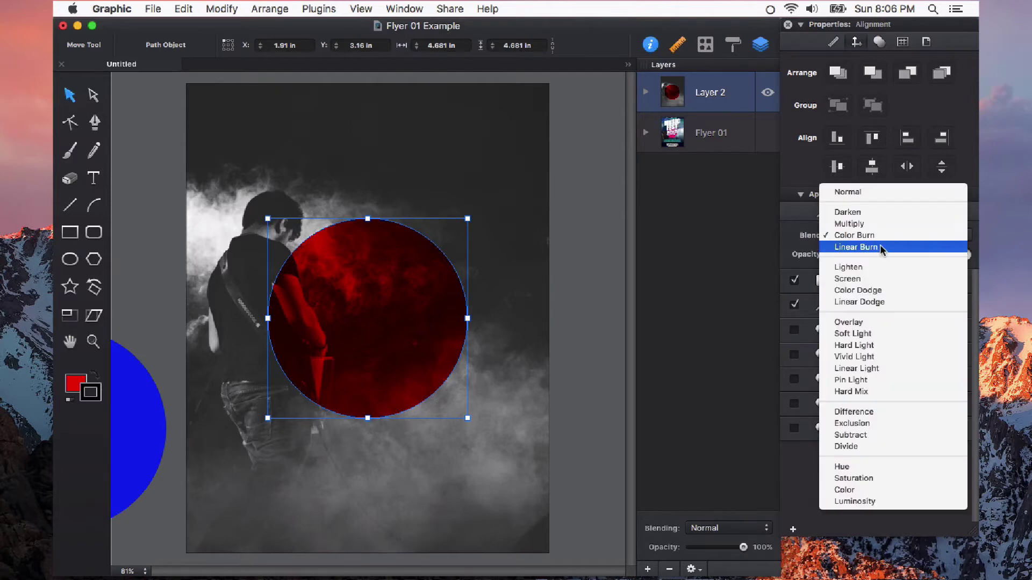
pyautogui.click(881, 249)
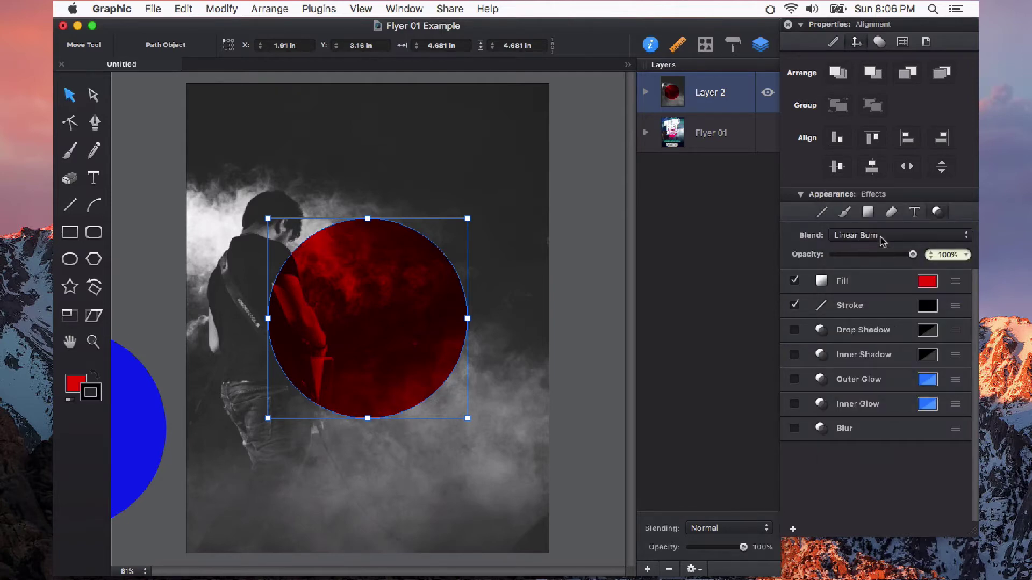
pyautogui.click(860, 235)
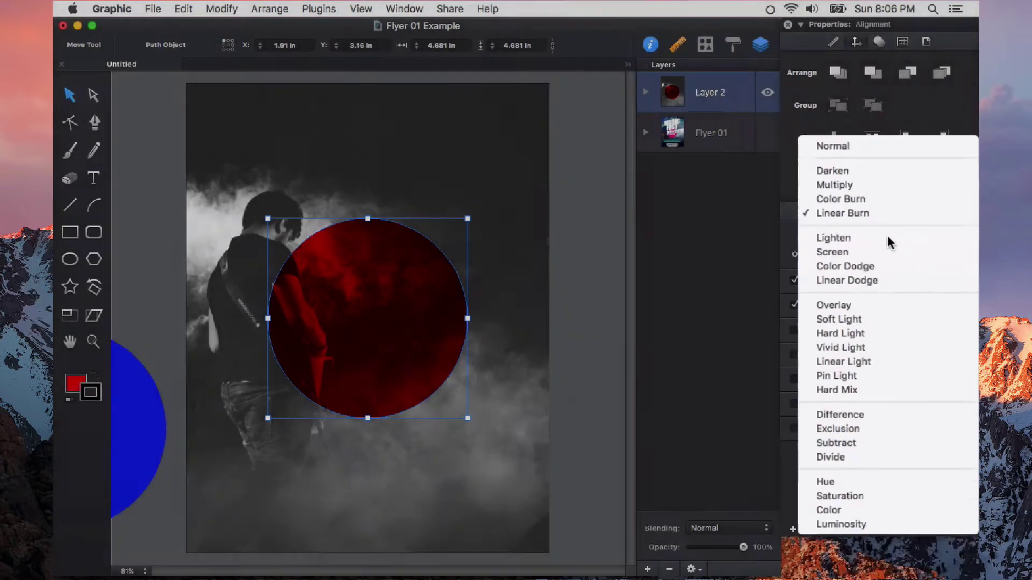
# - Cycle the red circle through Lighten, Screen and Color Dodge, ending on Linear Dodge
pyautogui.click(887, 235)
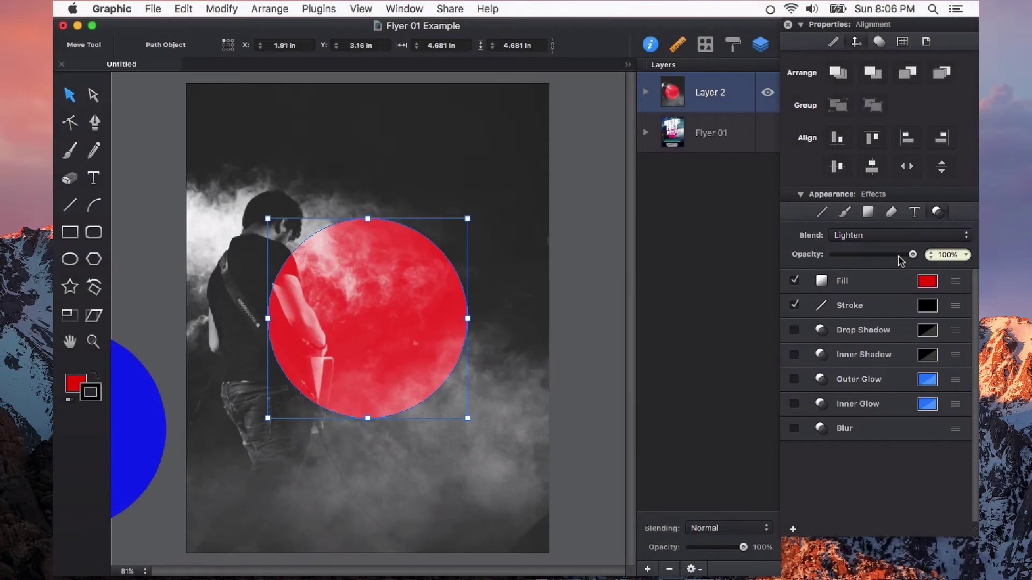
pyautogui.click(885, 236)
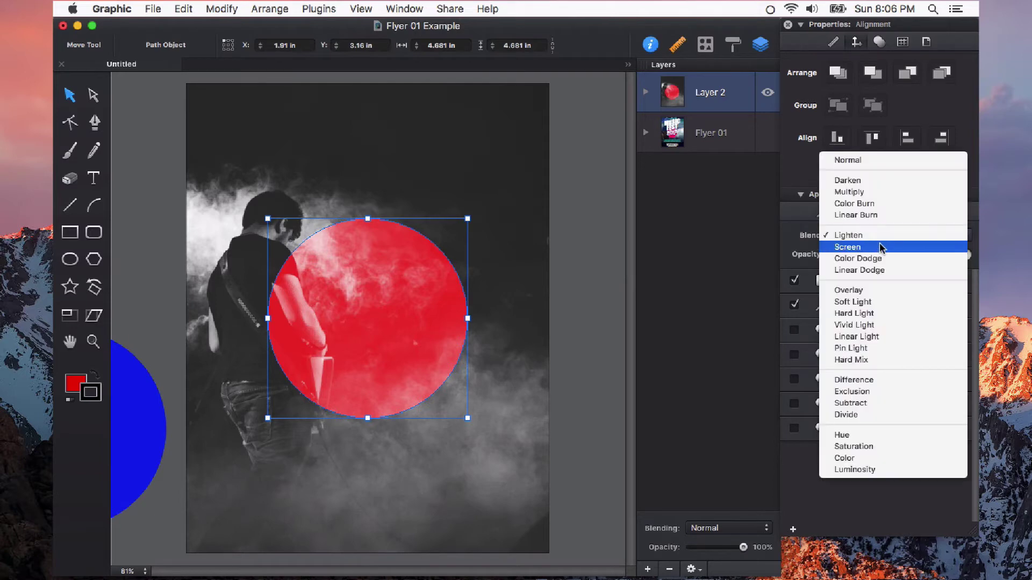
pyautogui.click(881, 247)
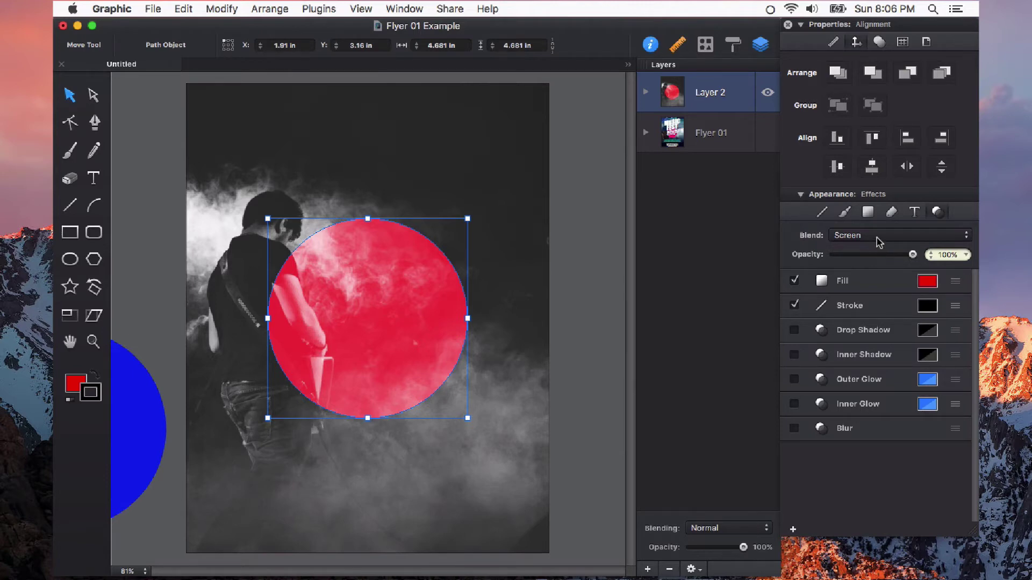
pyautogui.click(880, 236)
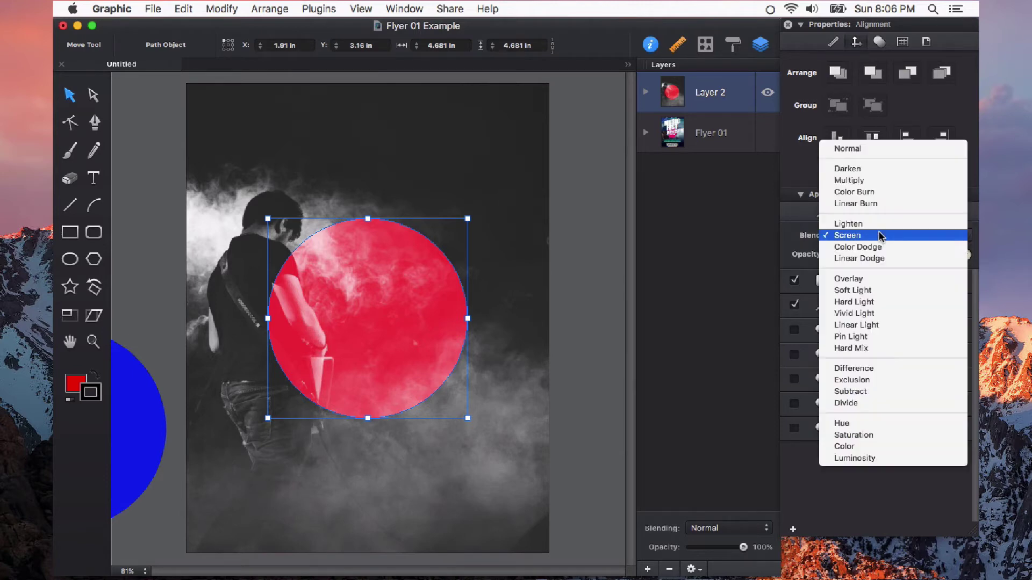
pyautogui.click(879, 248)
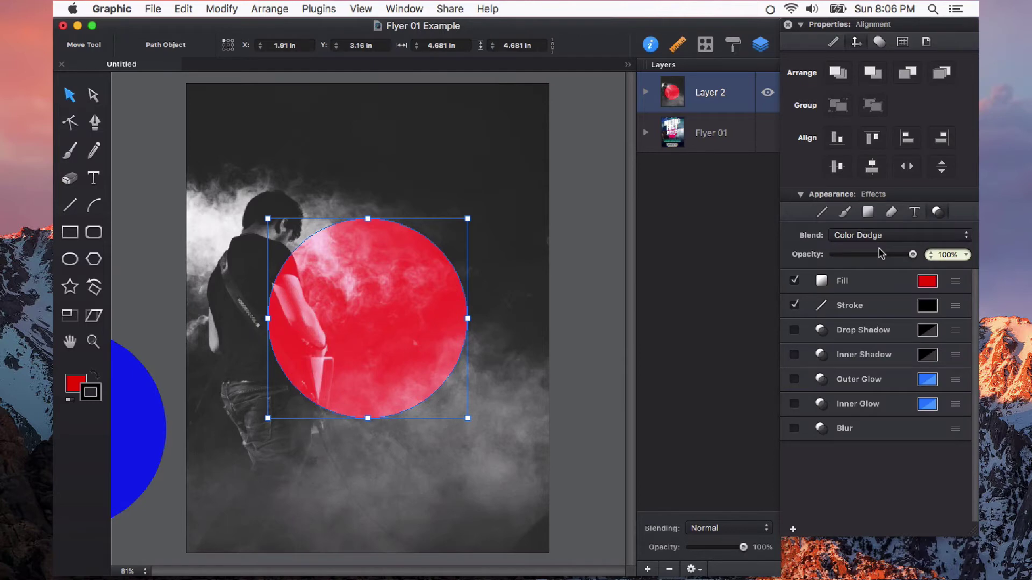
pyautogui.click(882, 236)
pyautogui.click(881, 246)
# - Move the blue circle onto the photo below the red circle and blend it in Overlay
pyautogui.moveTo(145, 428); pyautogui.dragTo(449, 426)
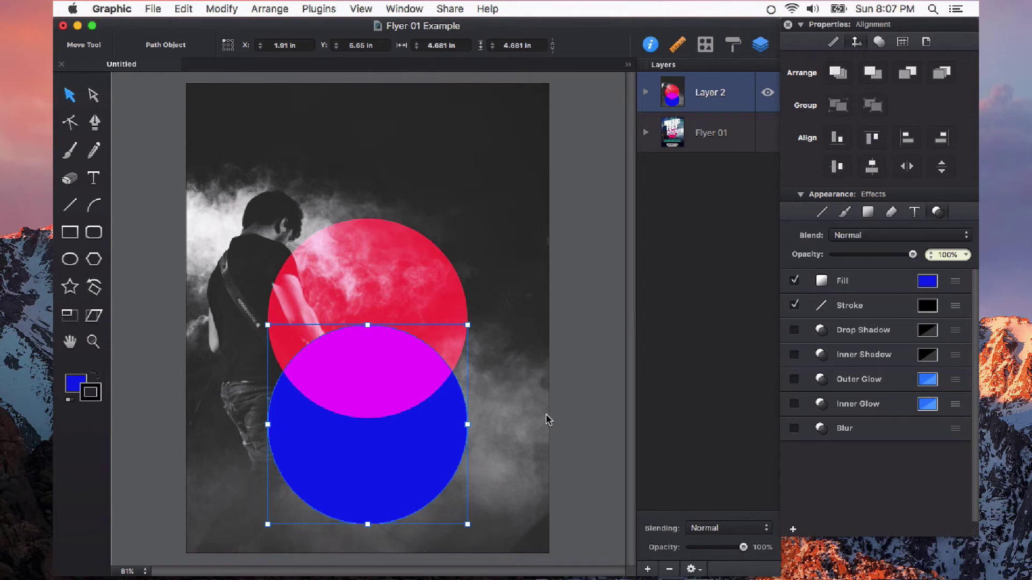
pyautogui.click(877, 235)
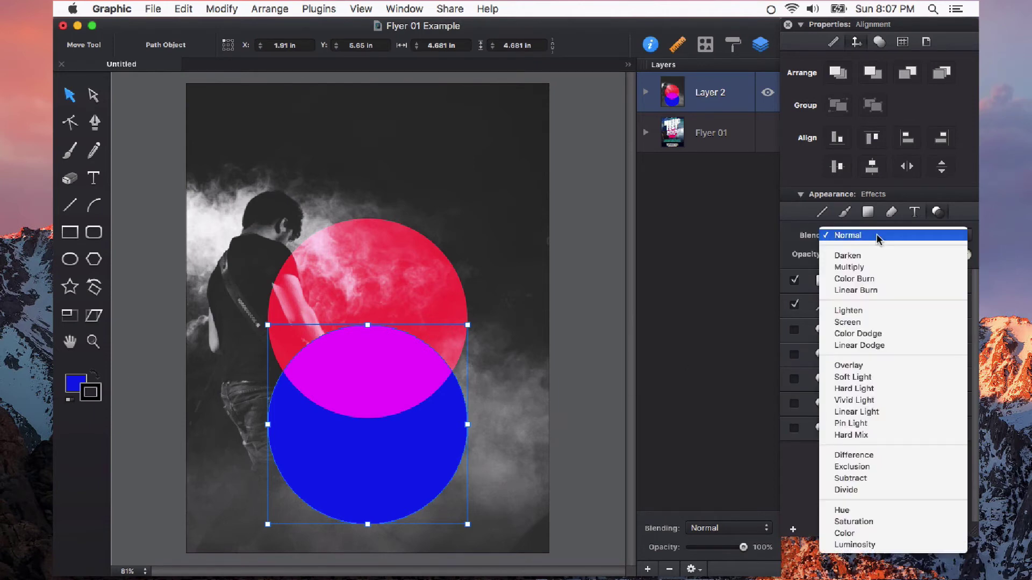
pyautogui.click(858, 366)
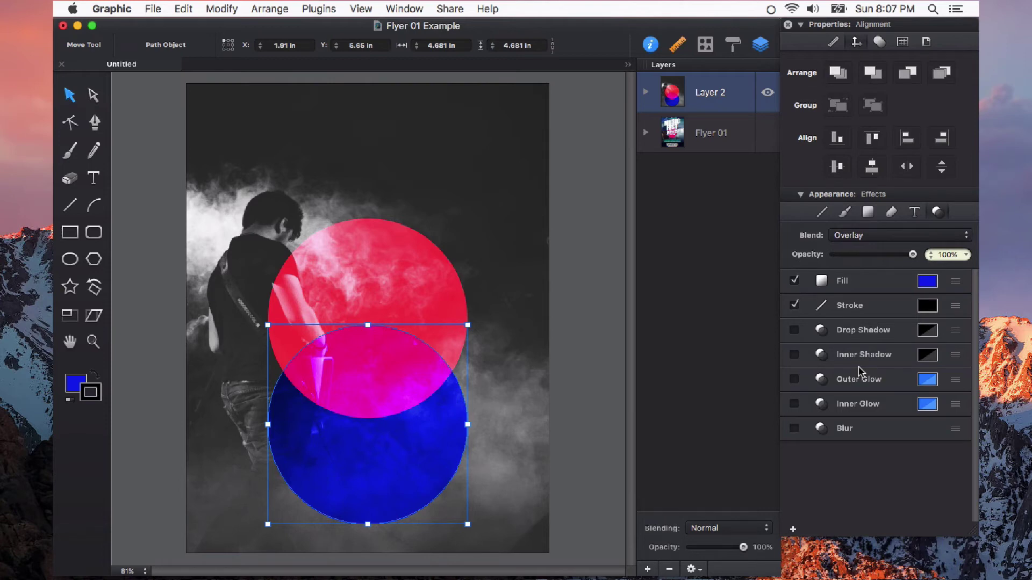
pyautogui.click(728, 529)
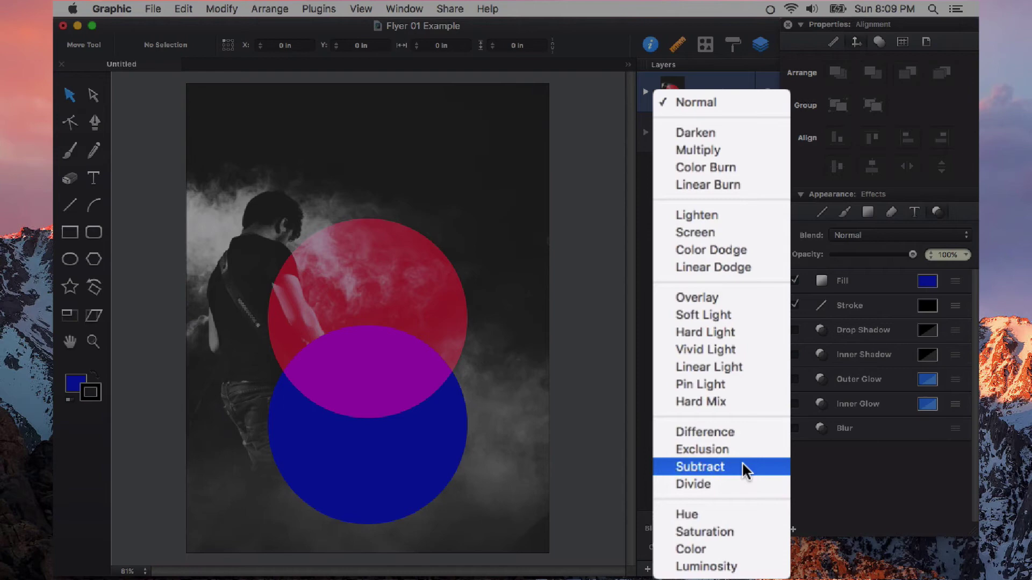
# - Set Layer 2 to Multiply blending, then switch it to Overlay over the flyer
pyautogui.click(717, 147)
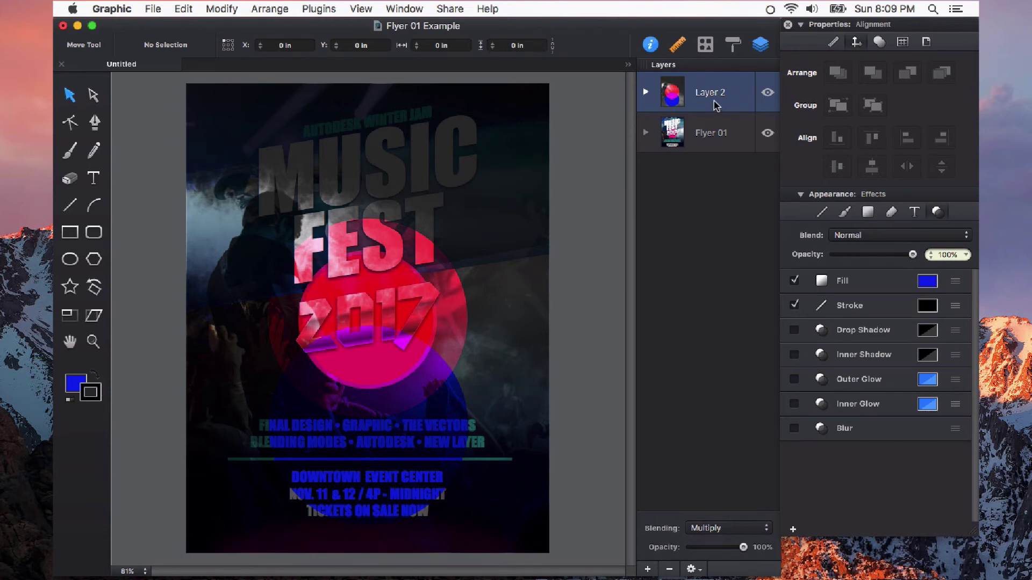
pyautogui.click(751, 532)
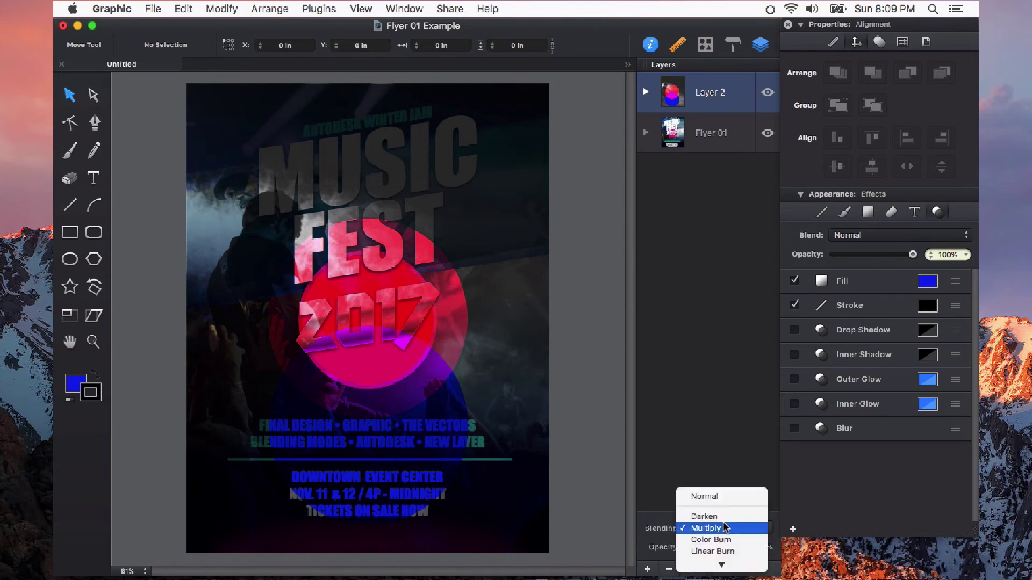
pyautogui.moveTo(723, 568)
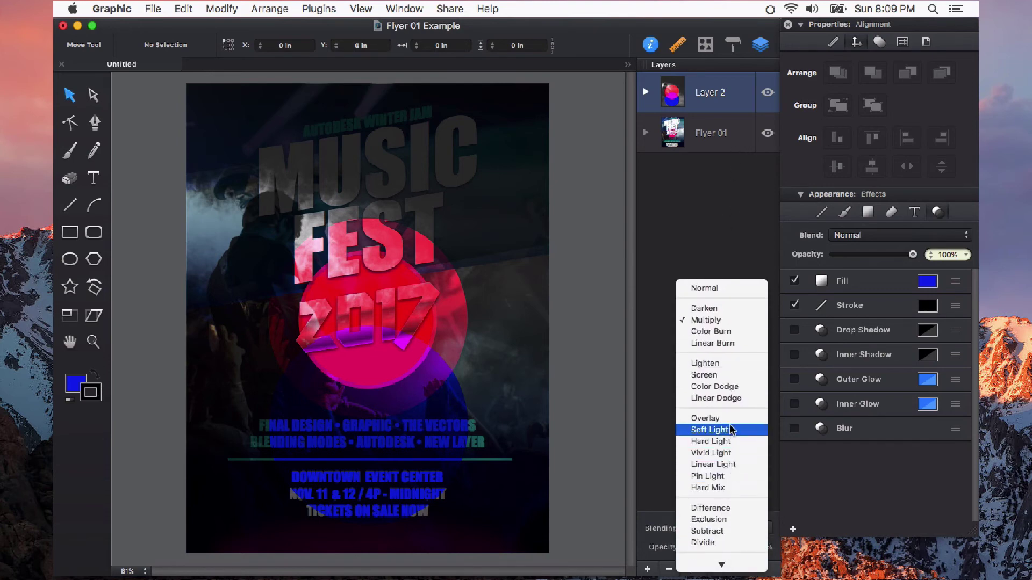
pyautogui.click(731, 419)
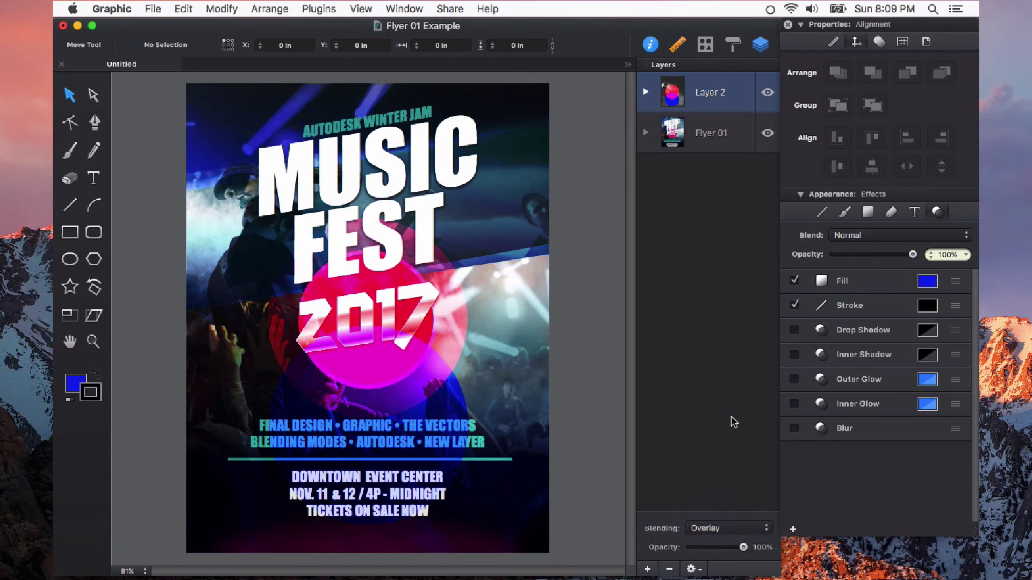
# - Compare Layer 2 hidden and shown, then set it to Screen blending and compare again
pyautogui.click(769, 94)
pyautogui.click(769, 93)
pyautogui.click(769, 93)
pyautogui.click(769, 94)
pyautogui.click(769, 93)
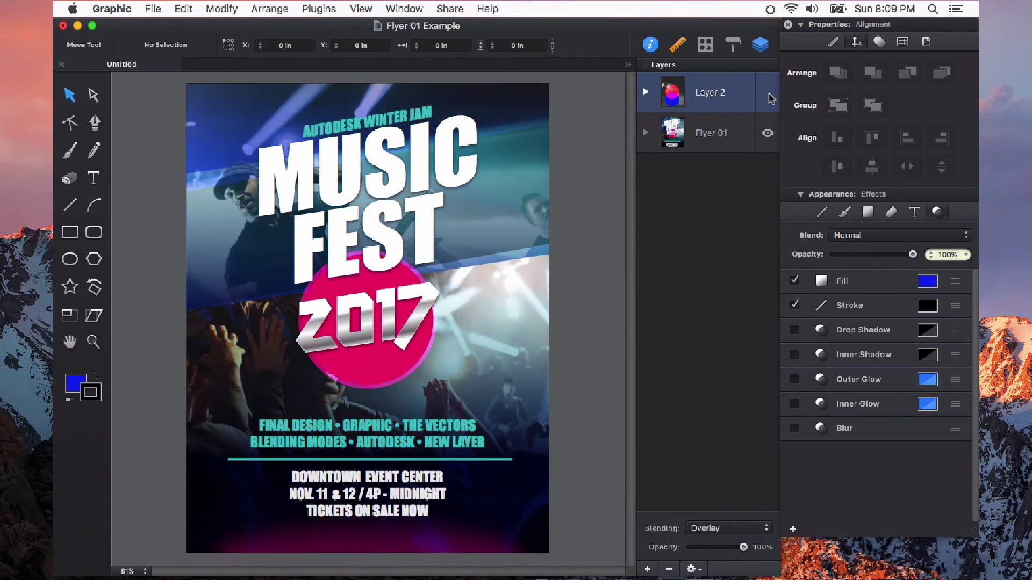
pyautogui.click(768, 93)
pyautogui.click(729, 528)
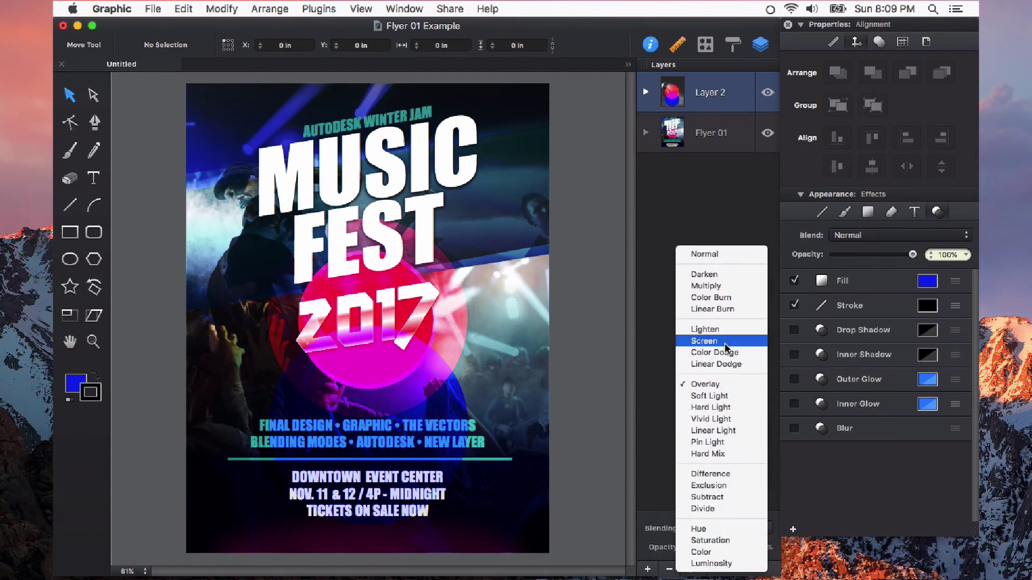
pyautogui.click(723, 343)
pyautogui.click(768, 93)
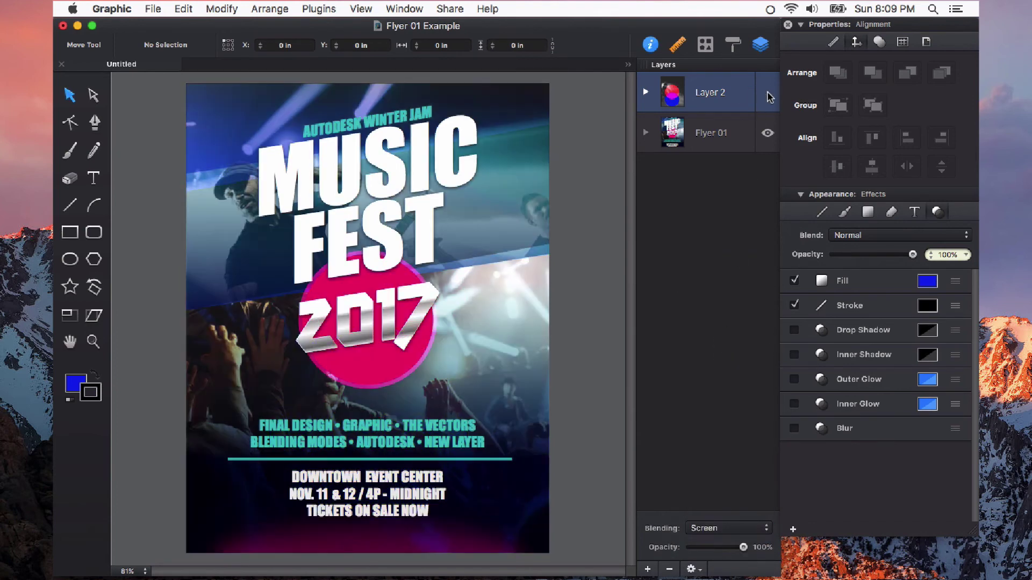
pyautogui.click(768, 94)
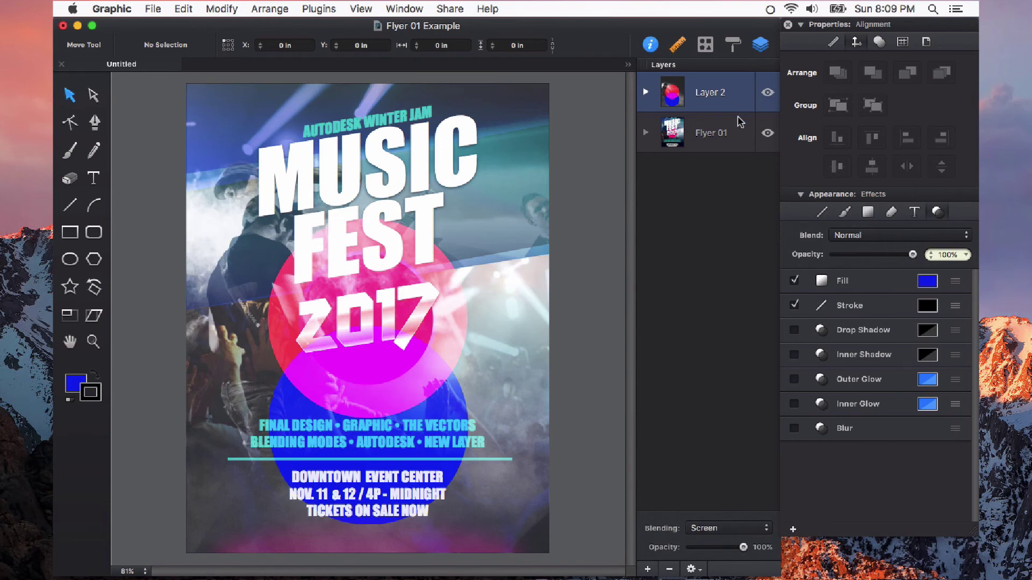
# - Set Layer 2 to Difference blending and toggle its visibility to compare with the flyer
pyautogui.click(727, 526)
pyautogui.scroll(-5, 723, 559)
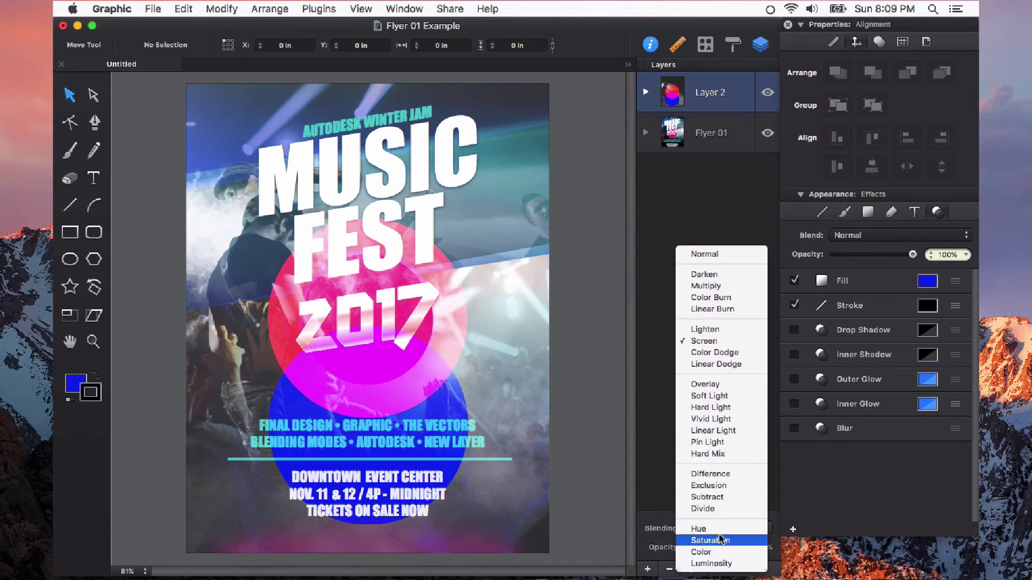
pyautogui.click(730, 475)
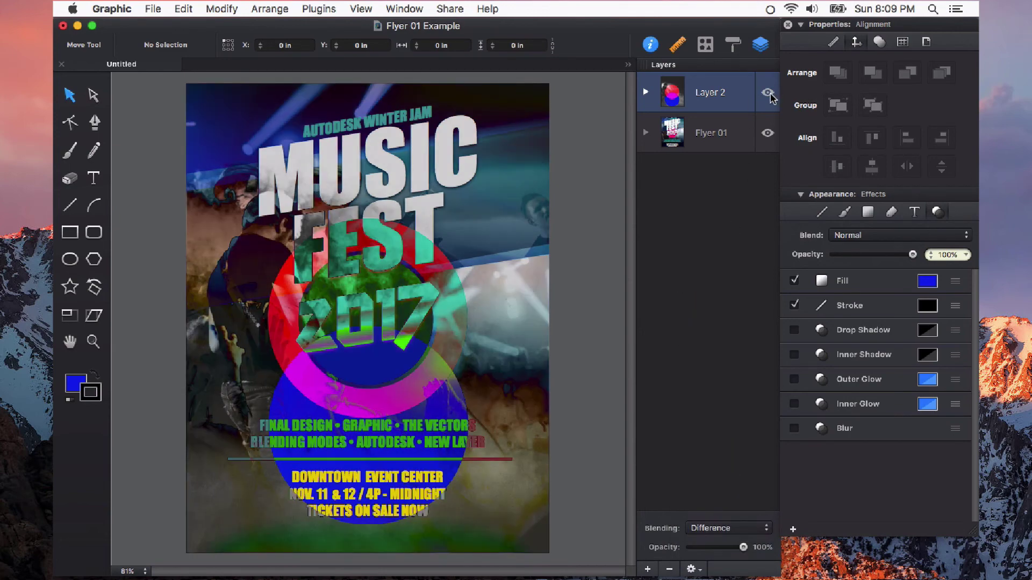
pyautogui.click(768, 93)
pyautogui.click(769, 93)
pyautogui.click(768, 93)
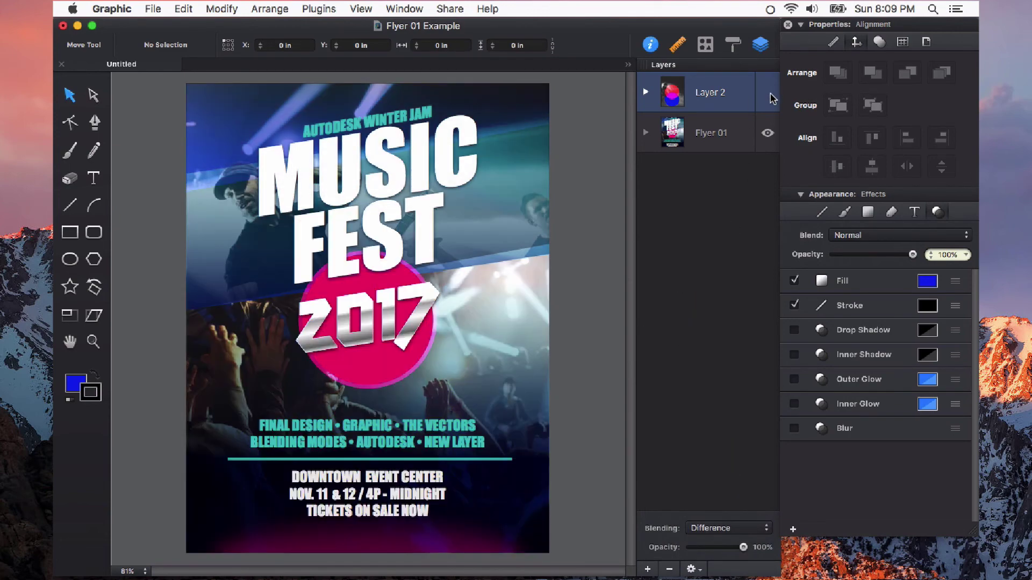
pyautogui.click(768, 93)
pyautogui.click(768, 93)
pyautogui.click(768, 93)
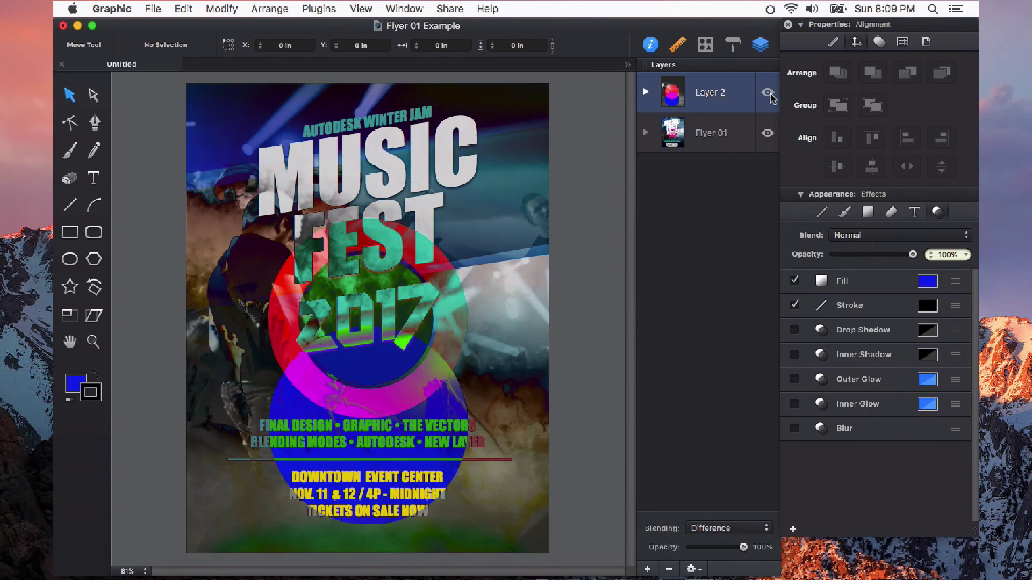
# - Set Layer 2 to Linear Dodge blending over the flyer
pyautogui.click(725, 529)
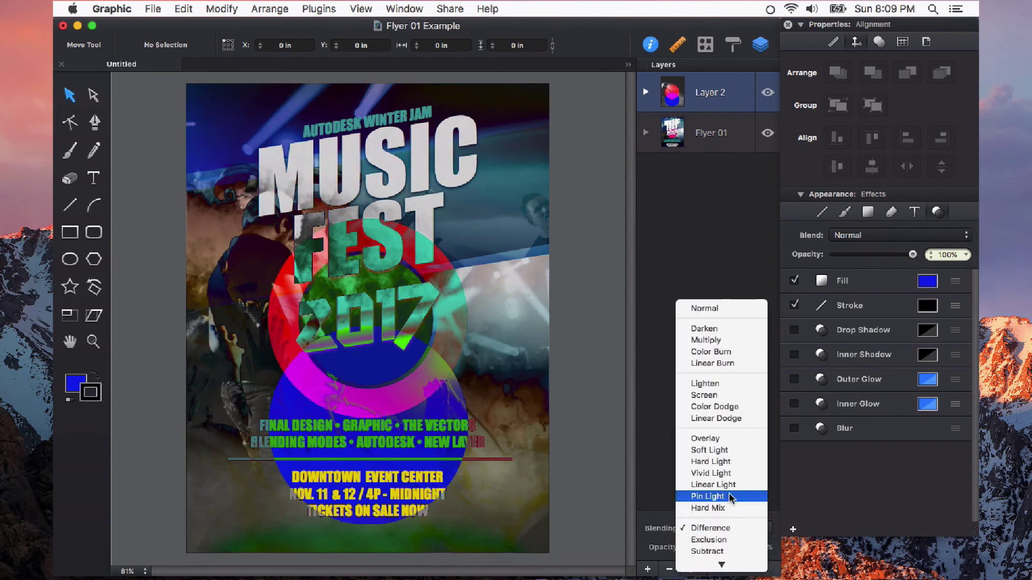
pyautogui.click(730, 419)
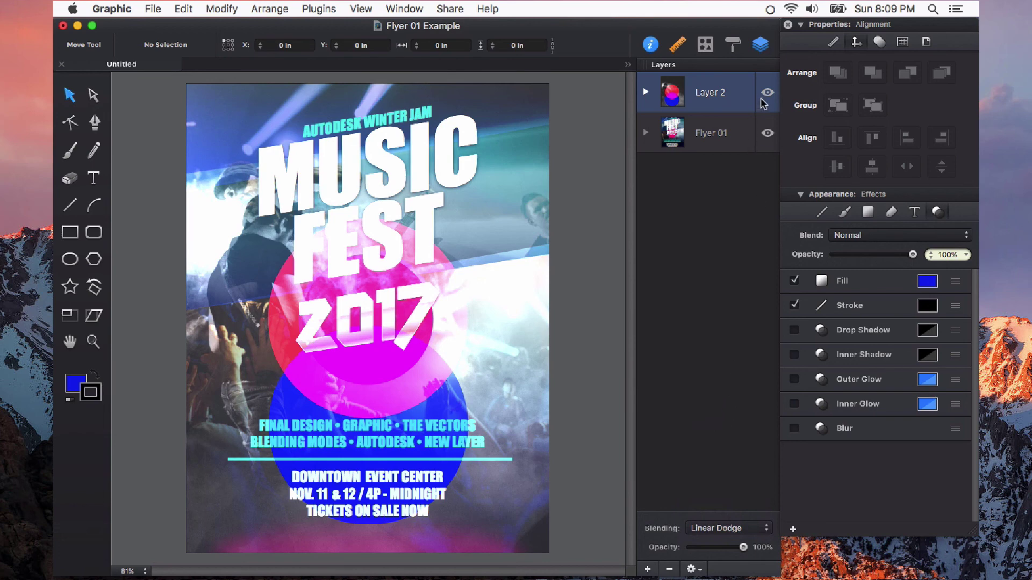
pyautogui.click(720, 531)
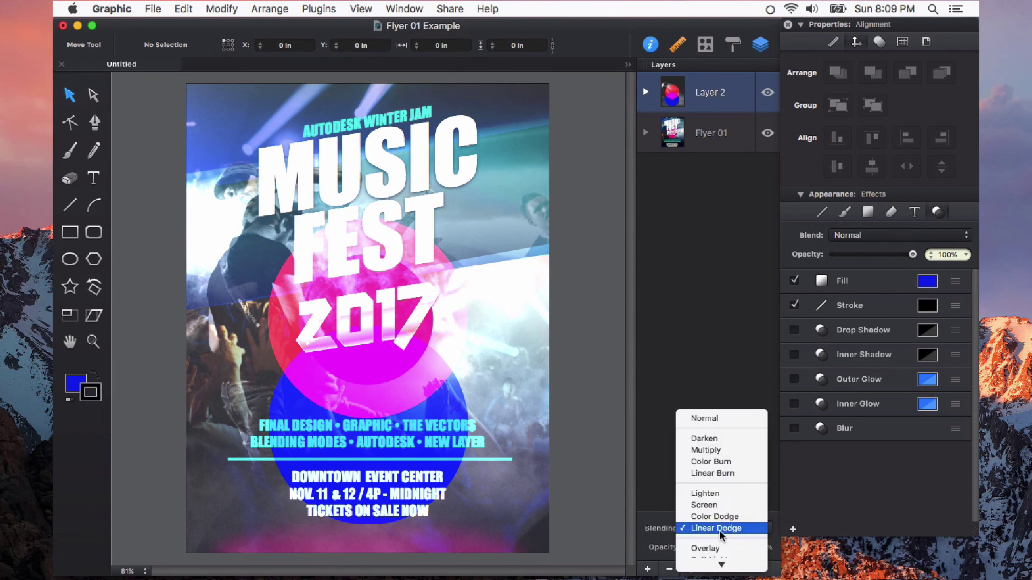
pyautogui.scroll(-3, 723, 454)
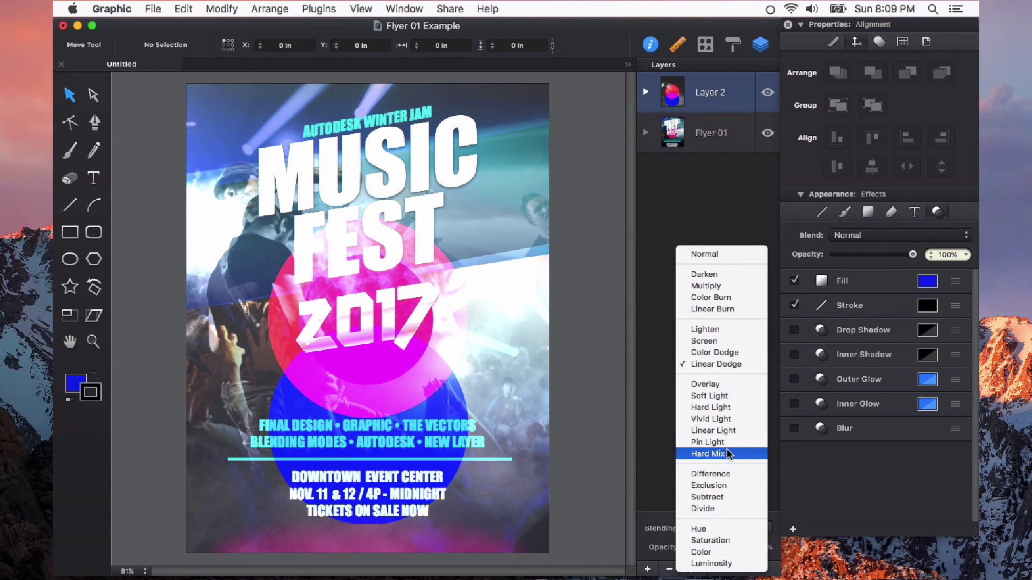